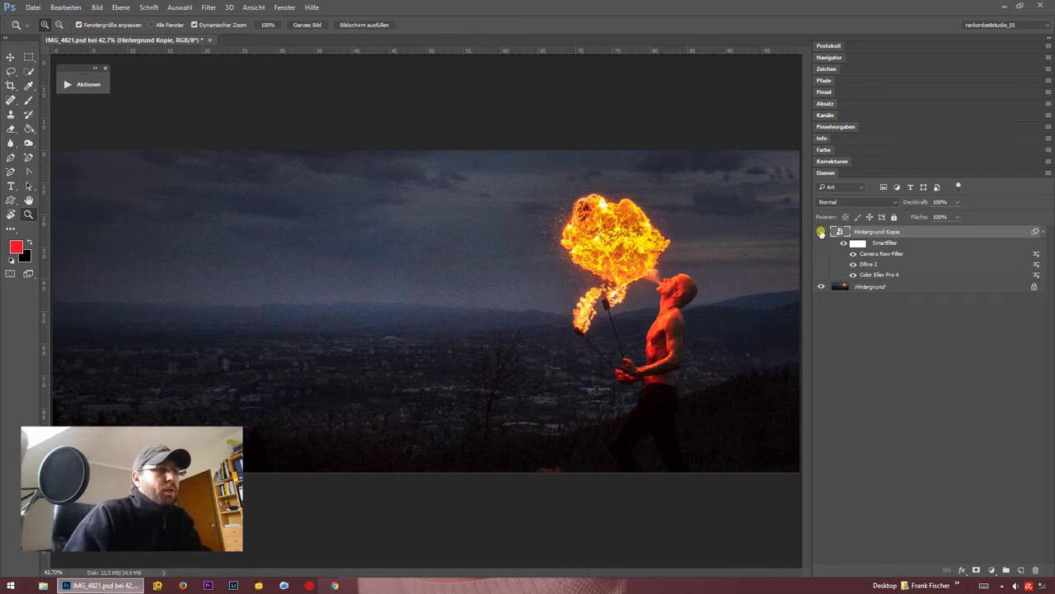
# Compare the copy layer on and off, hide the Camera Raw filter, and save the document
pyautogui.click(821, 232)
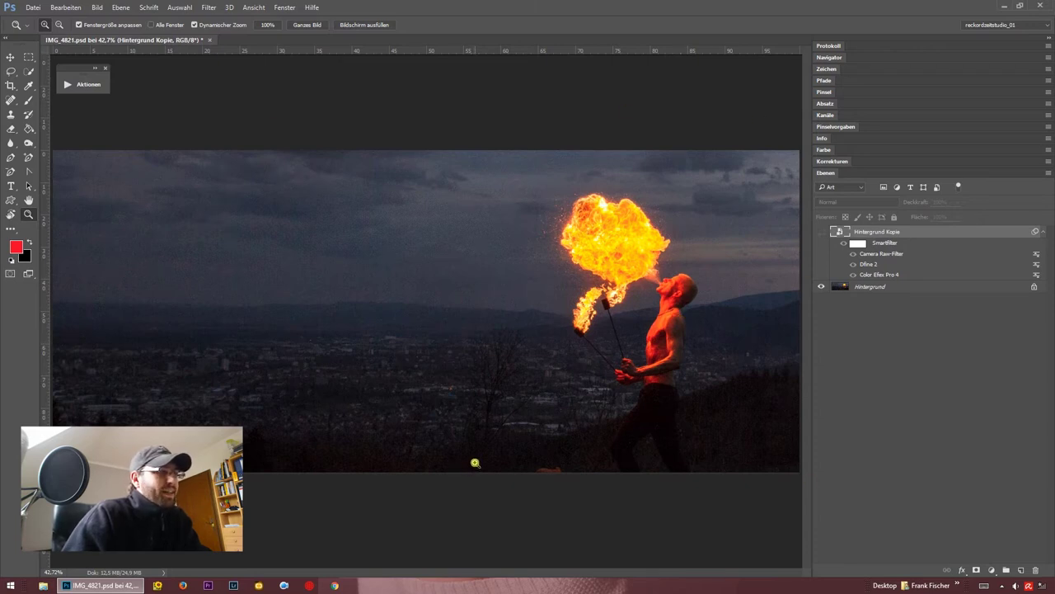
pyautogui.click(820, 232)
pyautogui.click(852, 254)
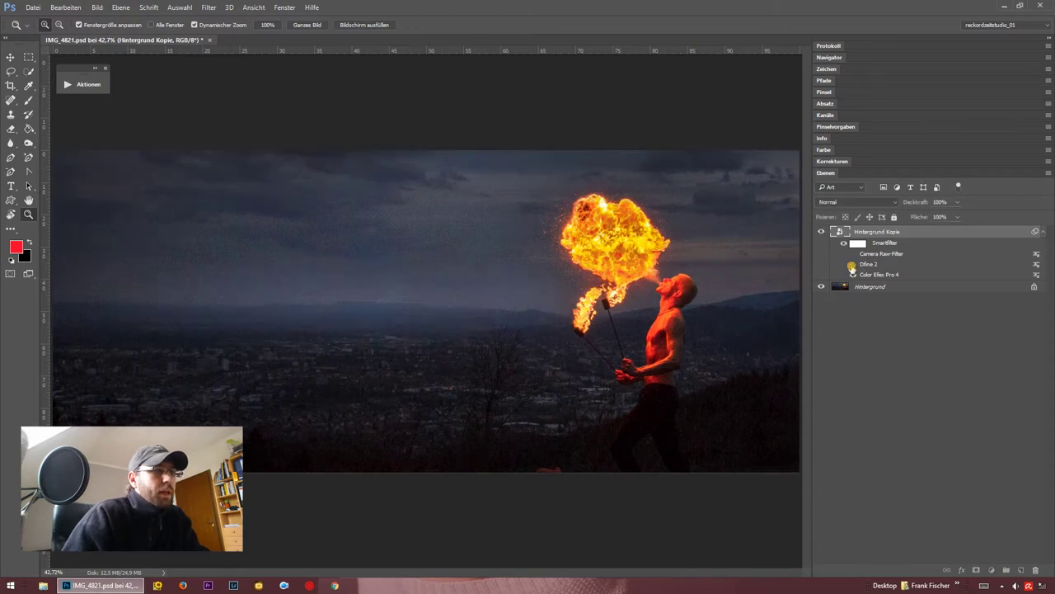
pyautogui.doubleClick(896, 275)
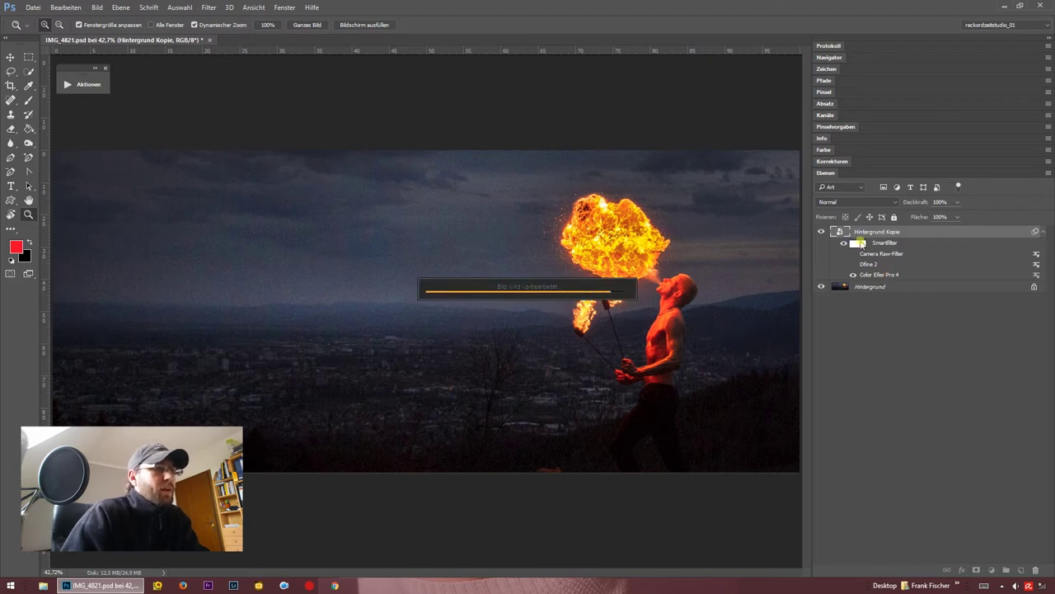
pyautogui.hotkey('ctrl', 's')
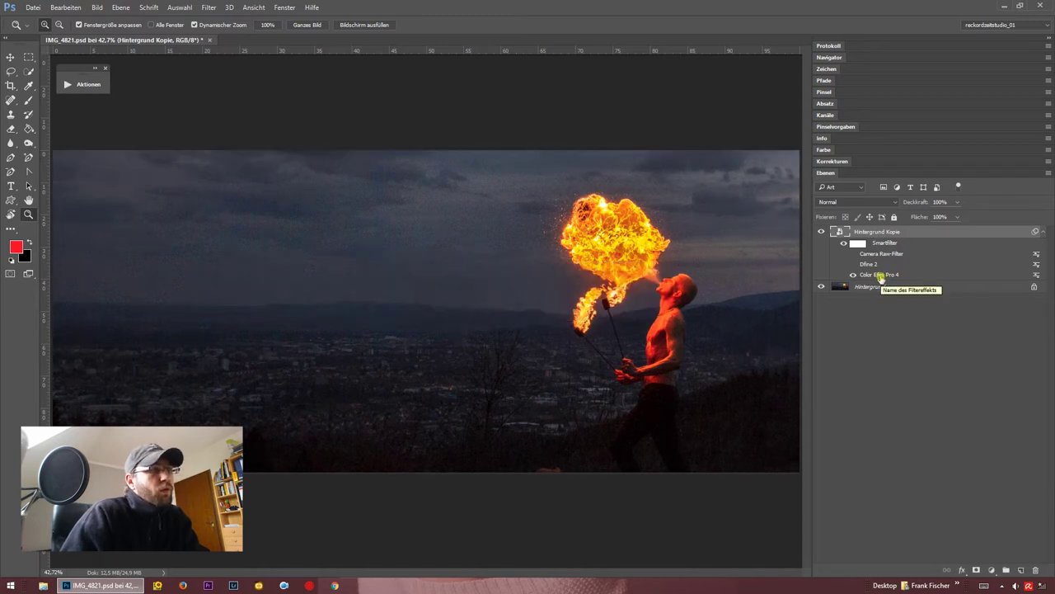
# Reopen Color Efex Pro 4 past the smart-filter warning and place control points on the fireball
pyautogui.doubleClick(880, 275)
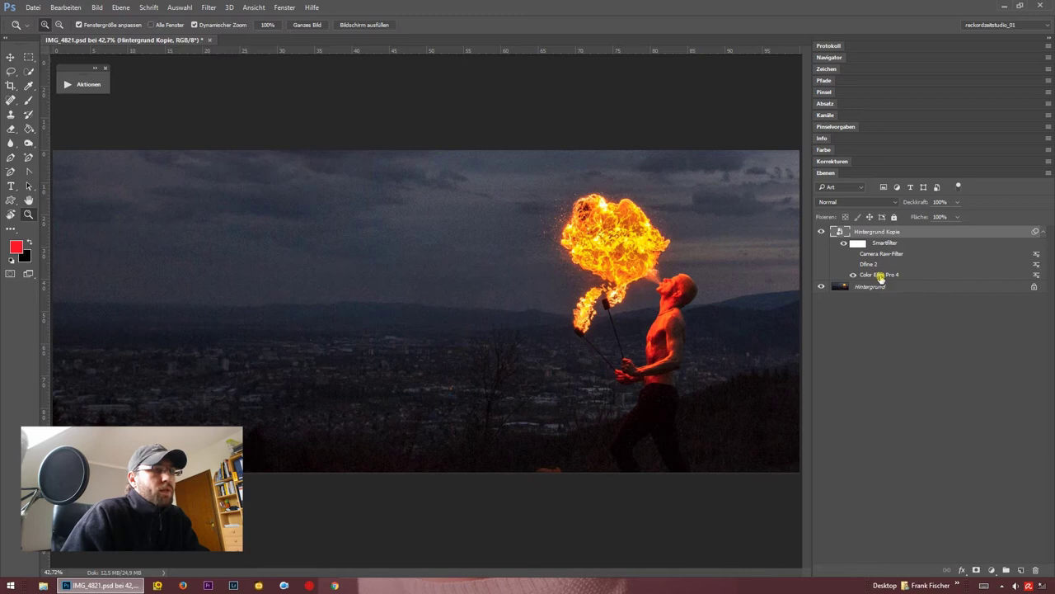
pyautogui.click(528, 228)
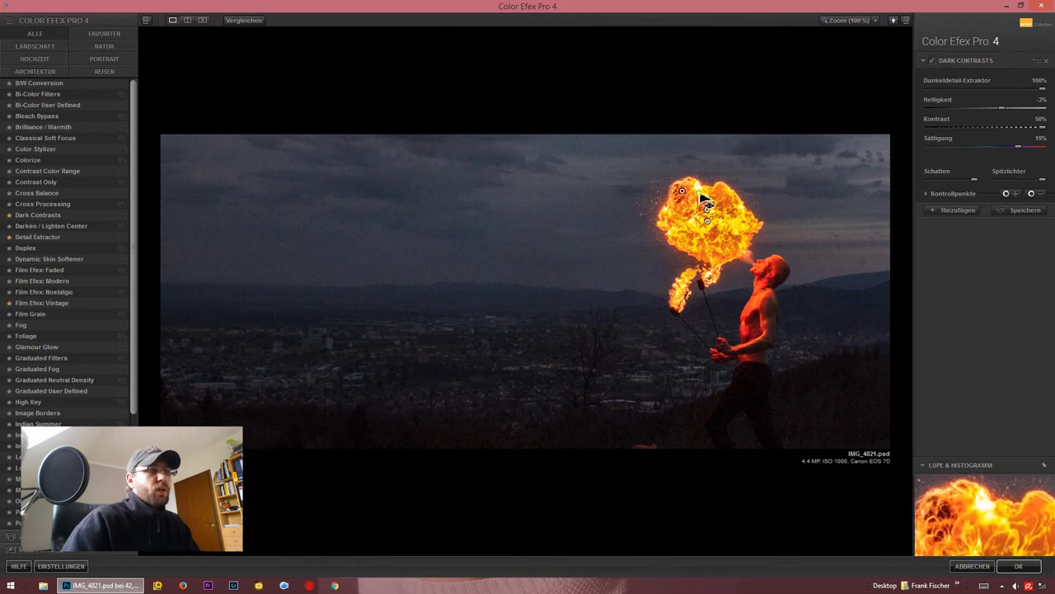
pyautogui.click(700, 194)
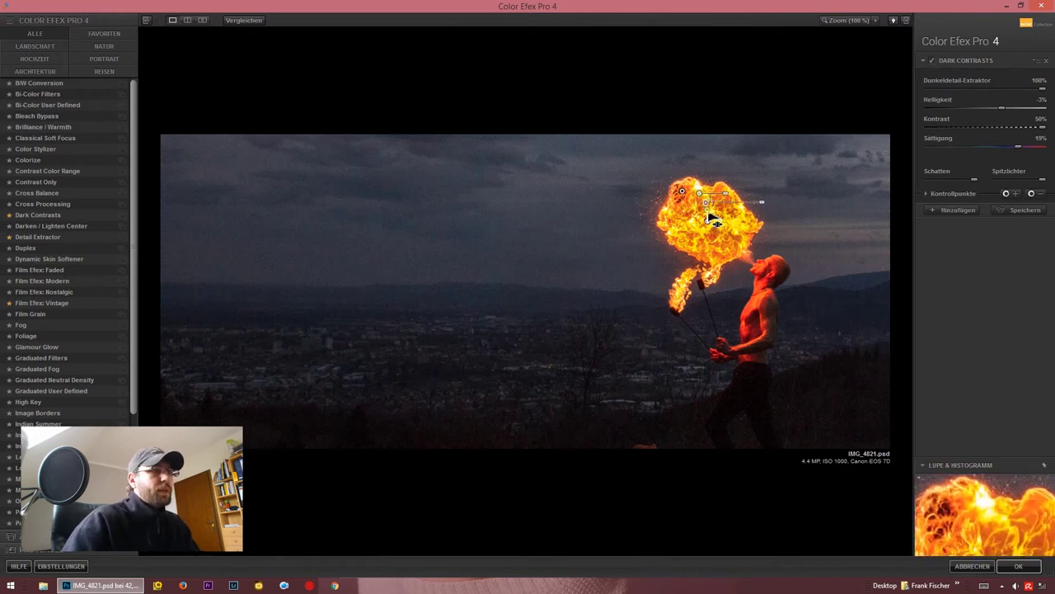
pyautogui.moveTo(714, 231); pyautogui.dragTo(714, 230)
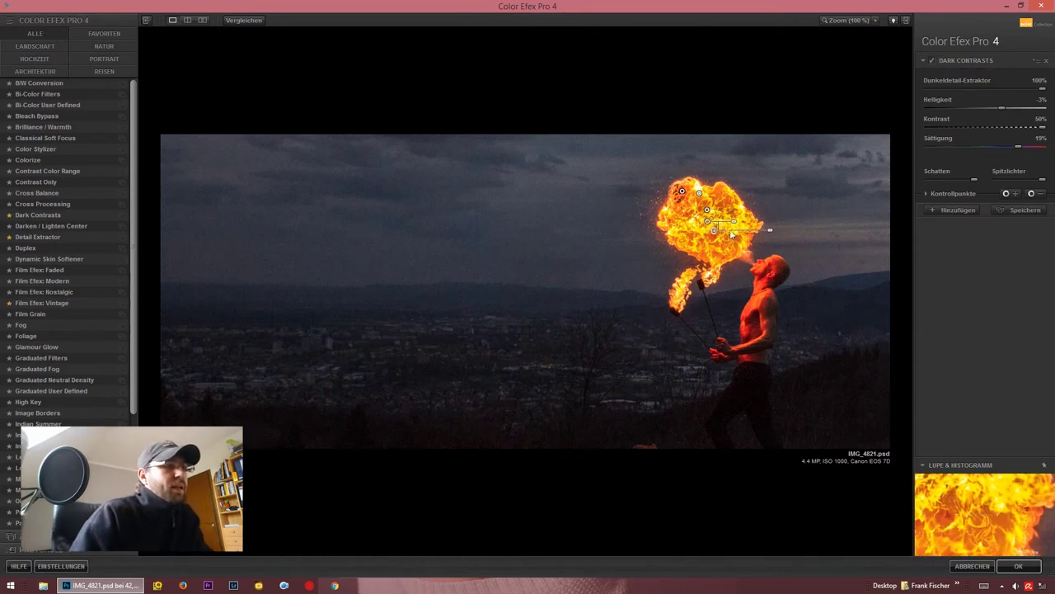
pyautogui.click(776, 217)
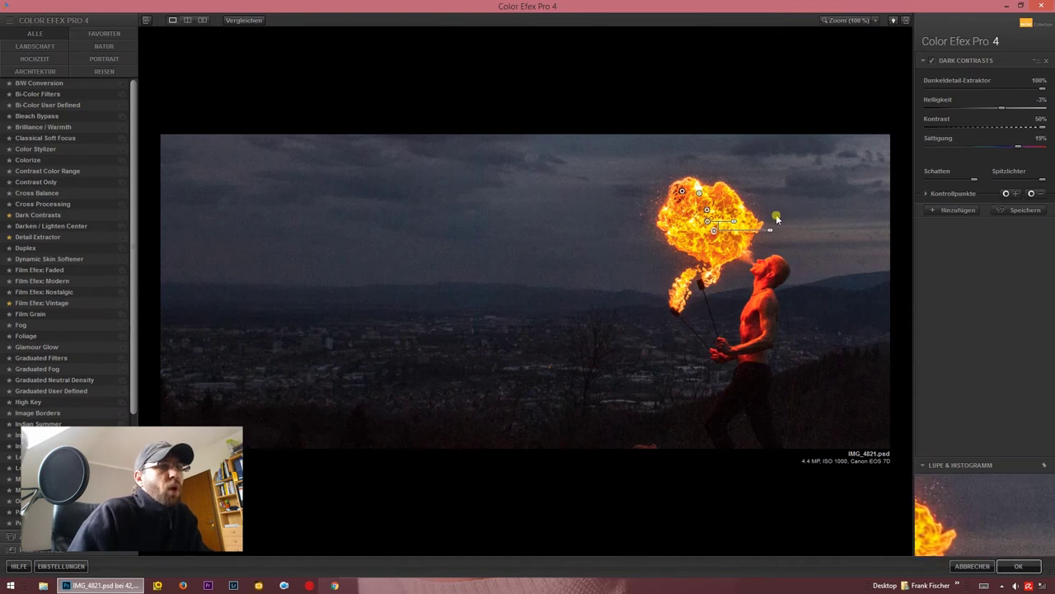
pyautogui.click(971, 130)
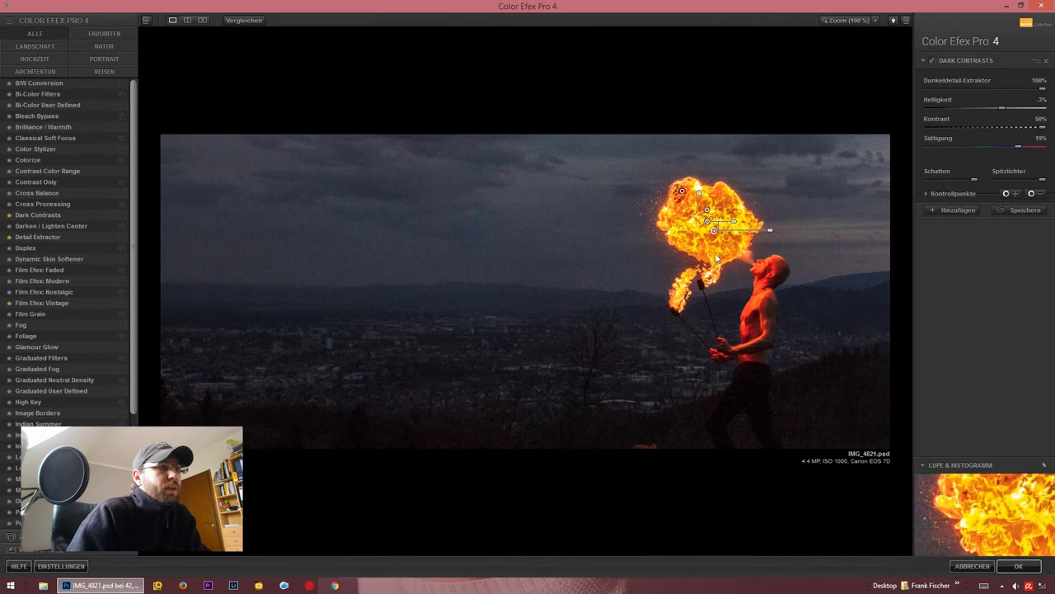
pyautogui.moveTo(714, 230)
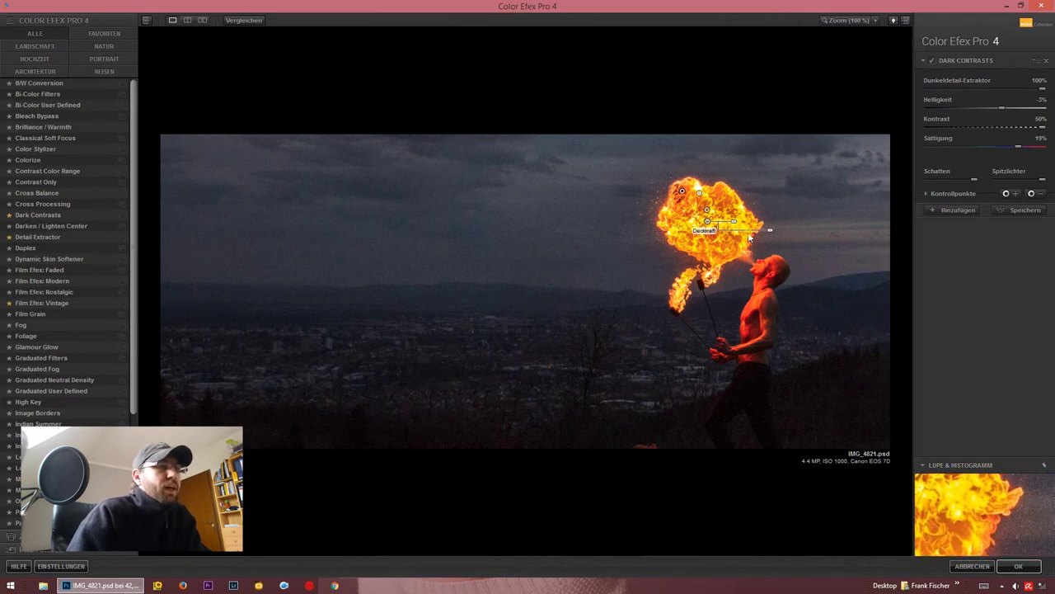
# Lower the Dark Contrasts brightness to −3% and expand the control points list
pyautogui.click(752, 271)
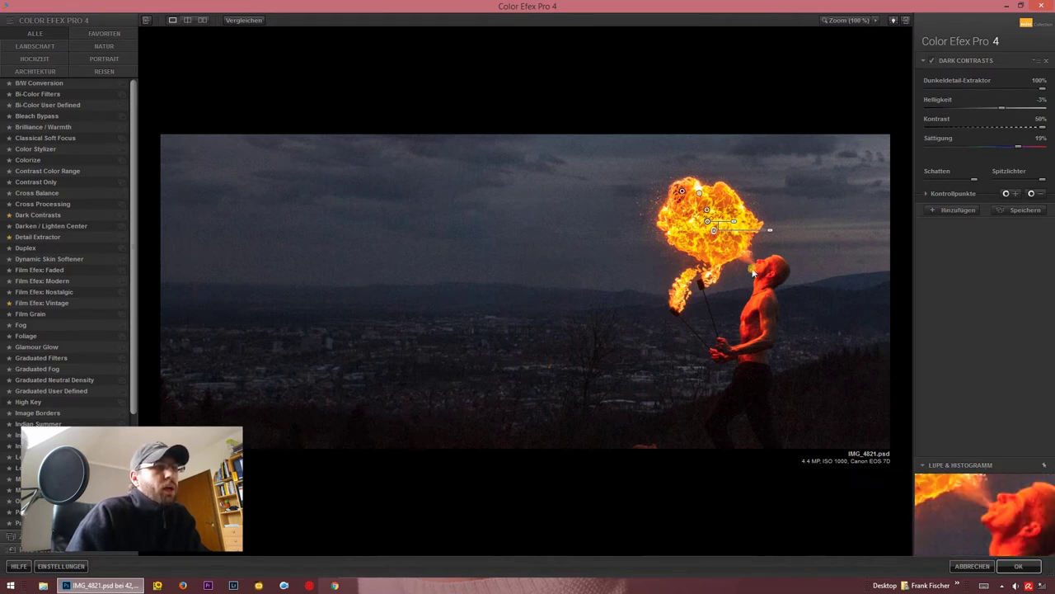
pyautogui.click(1018, 138)
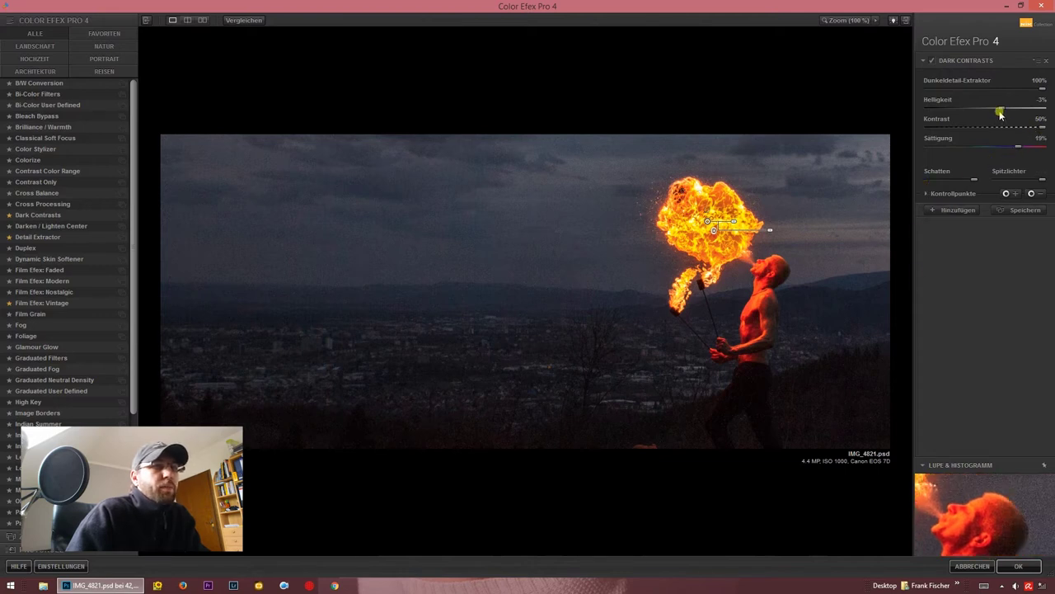
pyautogui.moveTo(1005, 110); pyautogui.dragTo(1000, 113)
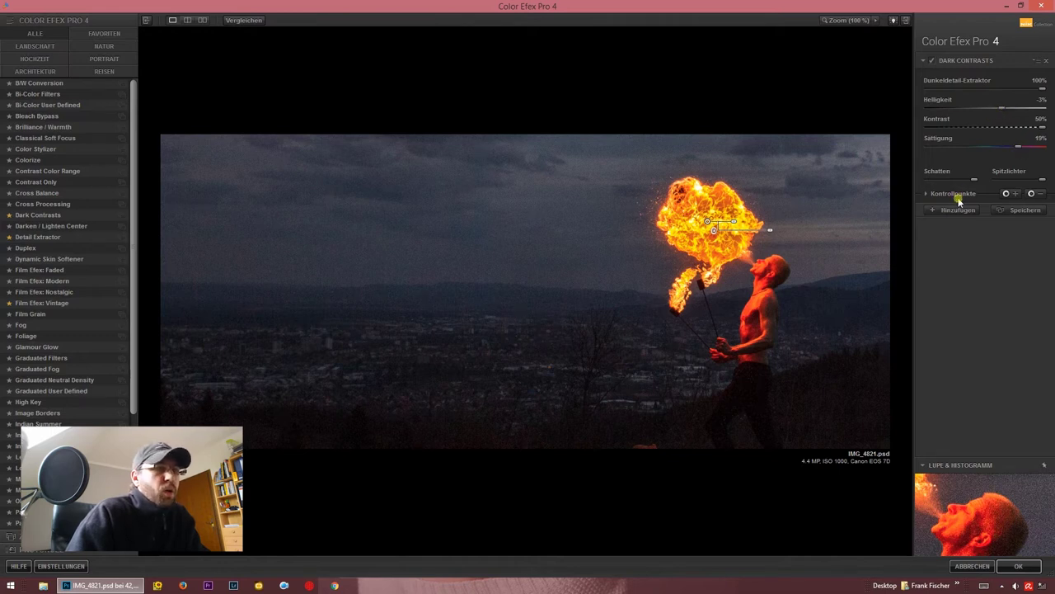
pyautogui.click(925, 195)
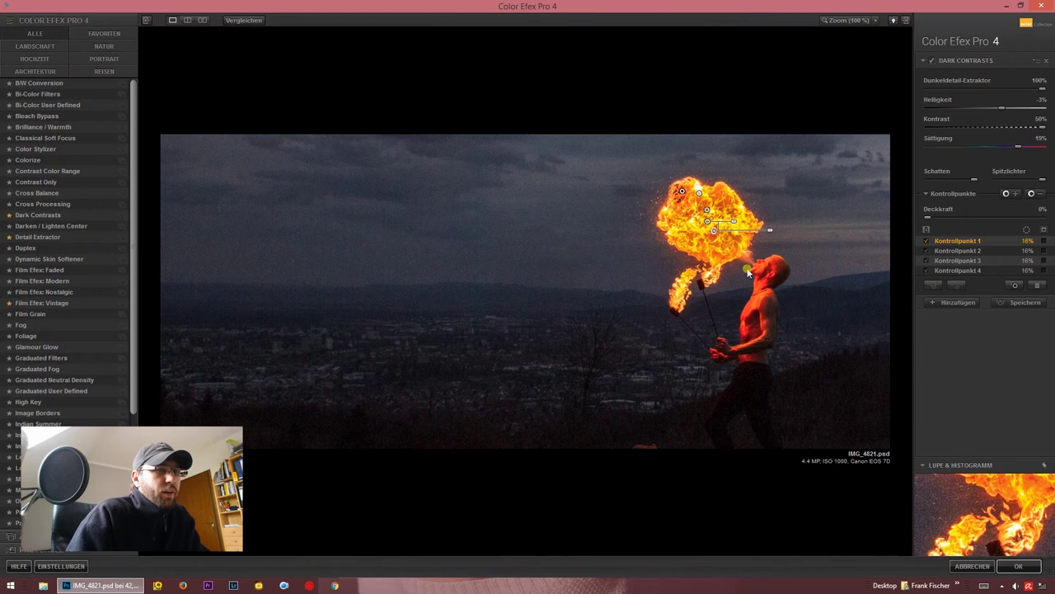
# View the selection mask and enlarge the first fireball control point's coverage to 18%
pyautogui.click(1043, 230)
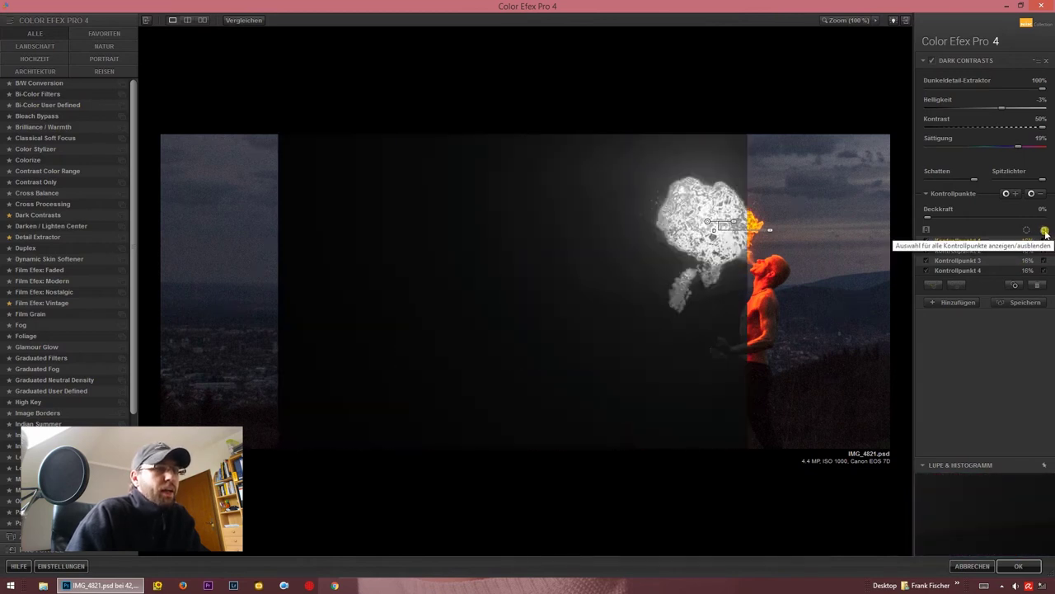
pyautogui.click(684, 195)
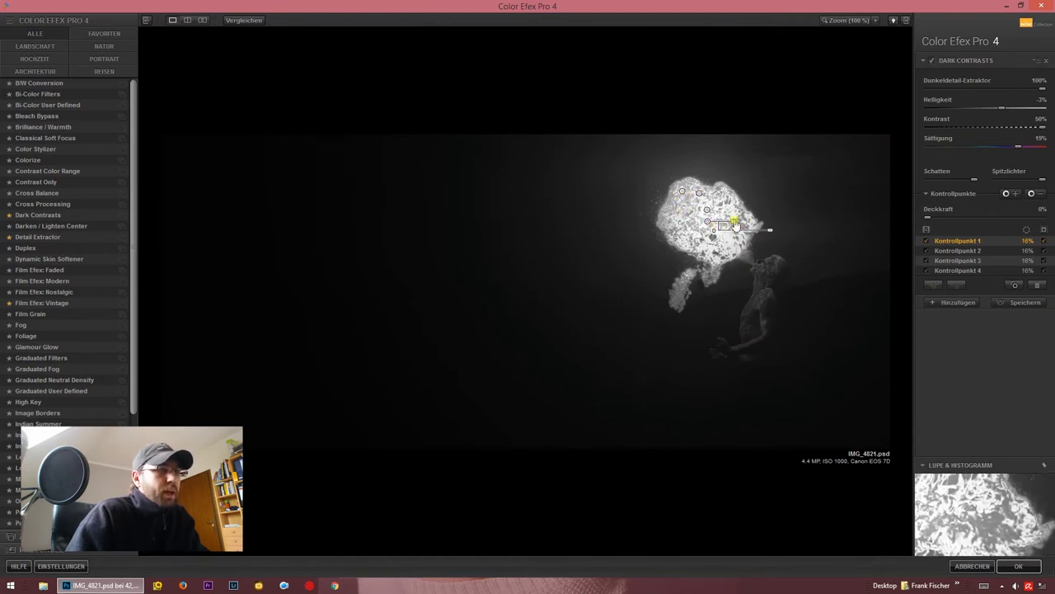
pyautogui.moveTo(735, 225); pyautogui.dragTo(741, 231)
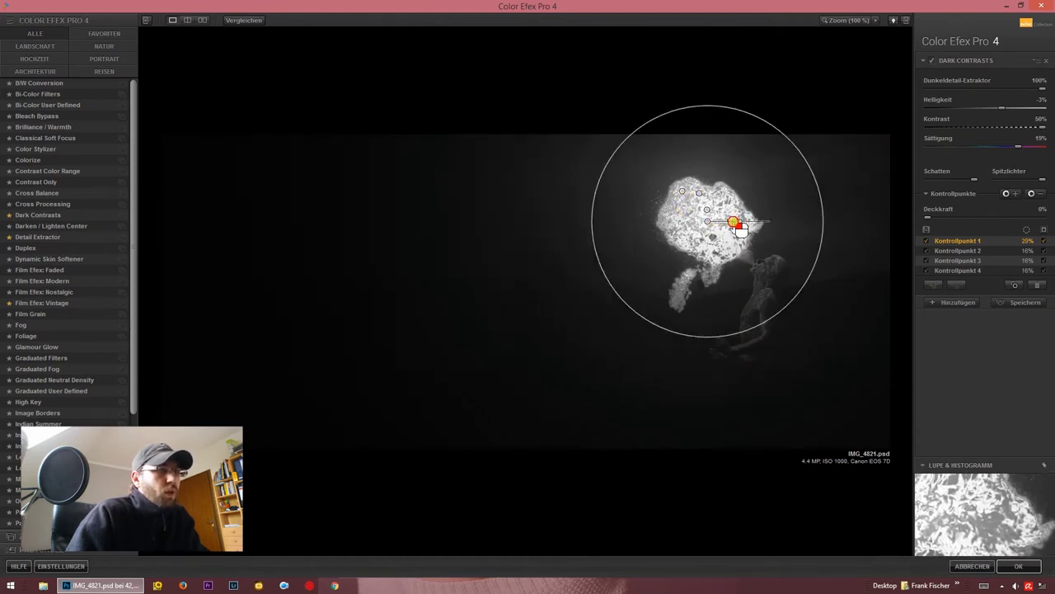
pyautogui.moveTo(740, 231); pyautogui.dragTo(736, 229)
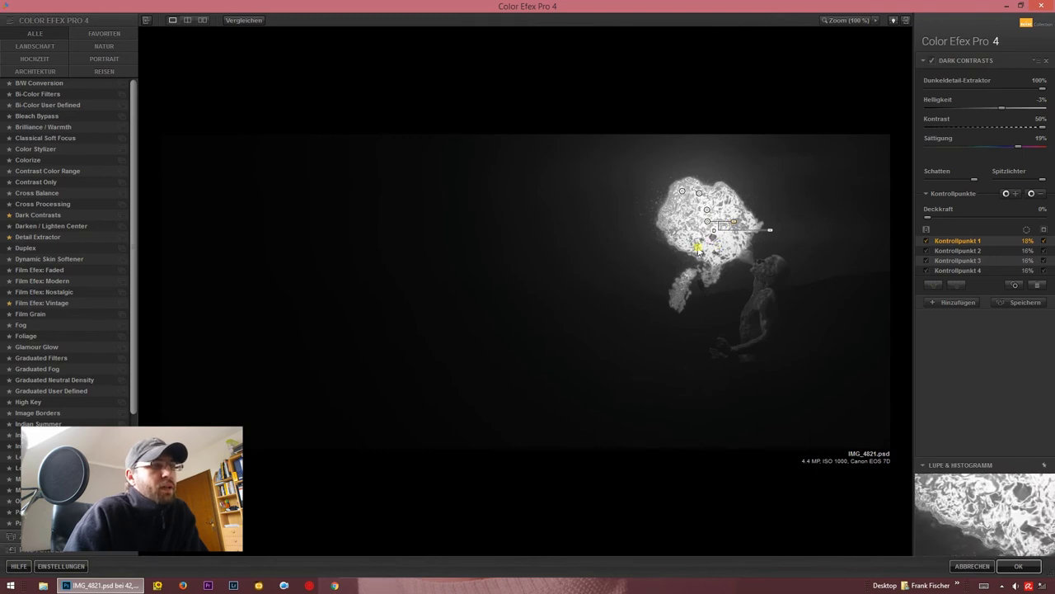
# Return to the photo view and check all four control points on the flame
pyautogui.click(1045, 232)
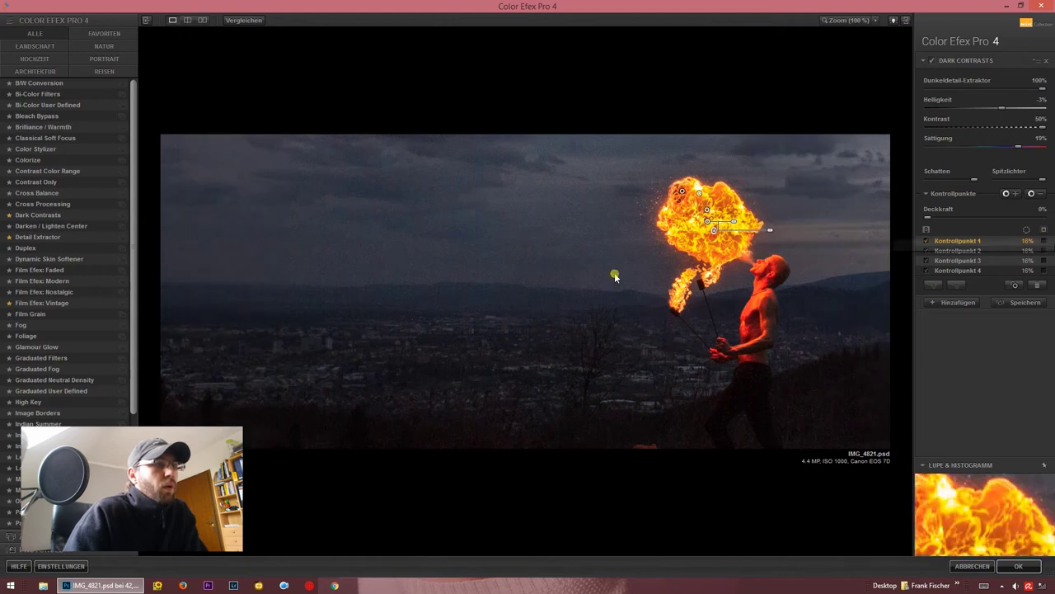
pyautogui.click(926, 230)
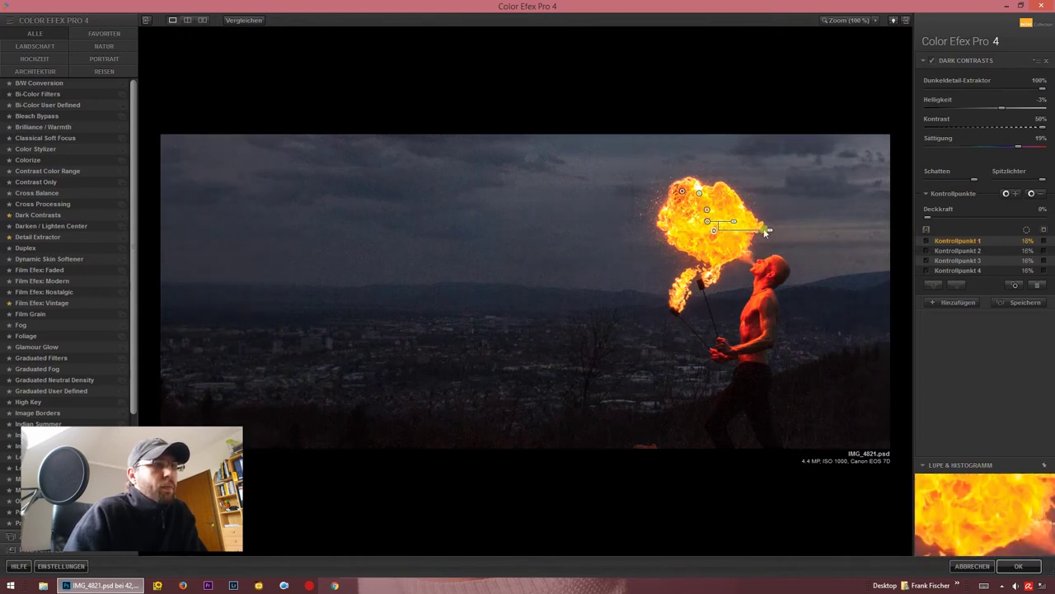
pyautogui.click(928, 229)
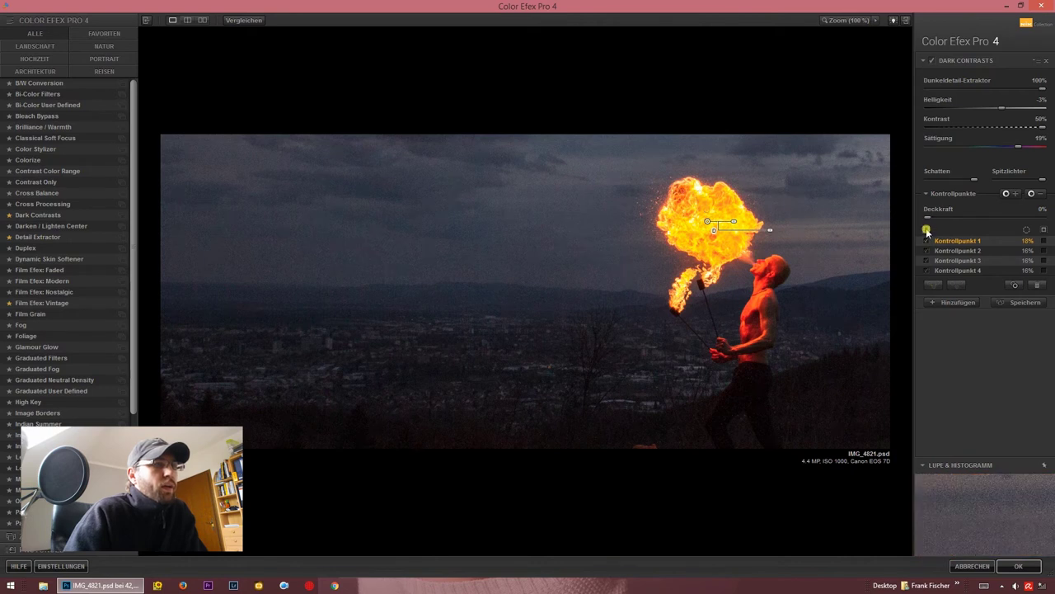
pyautogui.click(927, 231)
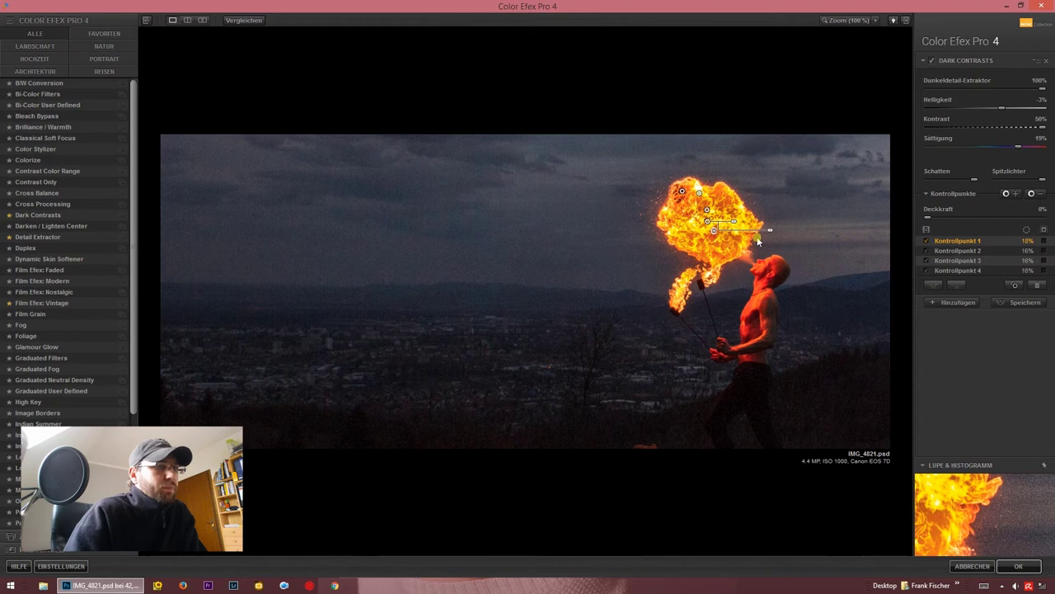
# Apply Dark Contrasts, re-enable the Dfine 2 smart filter, and save the image
pyautogui.click(1015, 566)
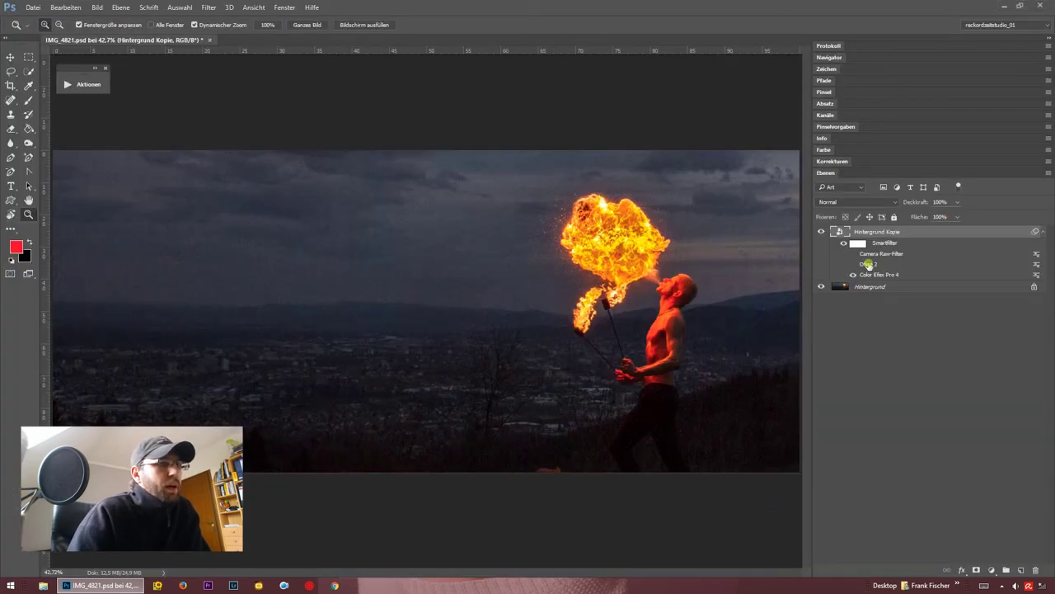
pyautogui.click(857, 264)
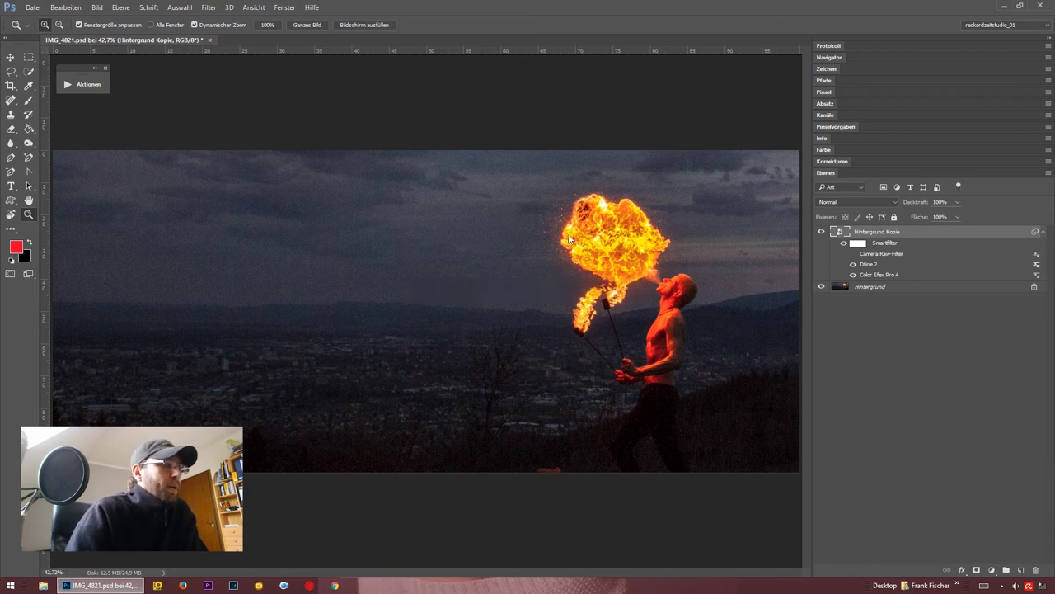
pyautogui.hotkey('ctrl', 's')
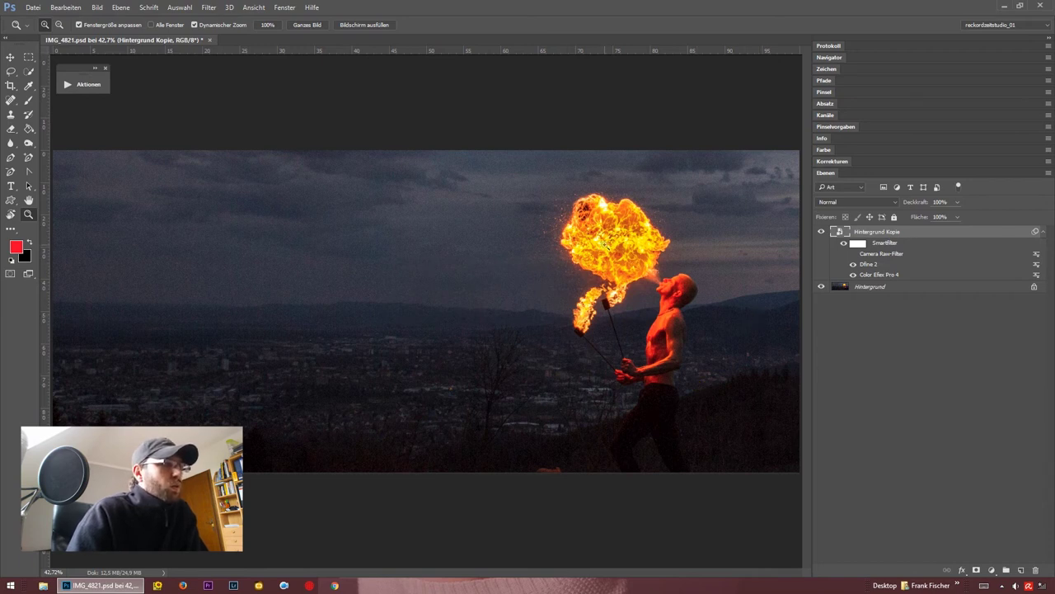
pyautogui.click(602, 252)
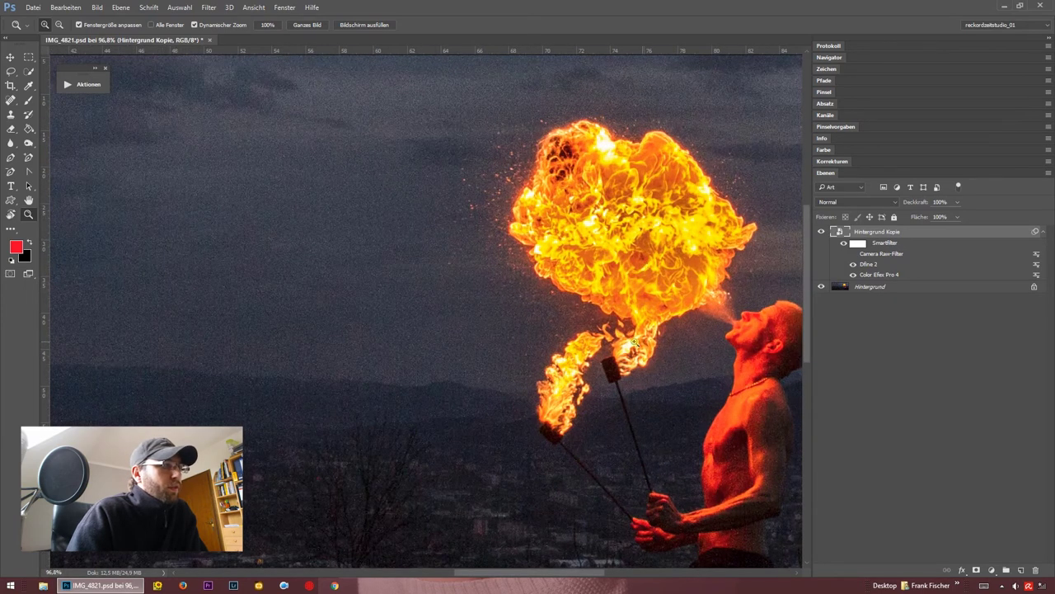
pyautogui.moveTo(634, 341); pyautogui.dragTo(590, 340)
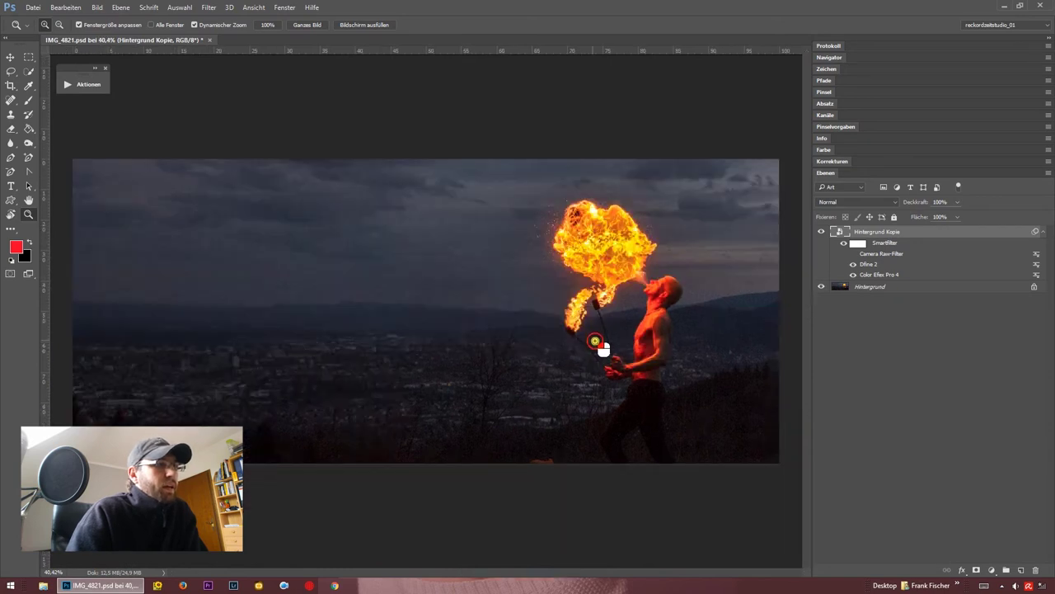
pyautogui.moveTo(590, 340); pyautogui.dragTo(599, 341)
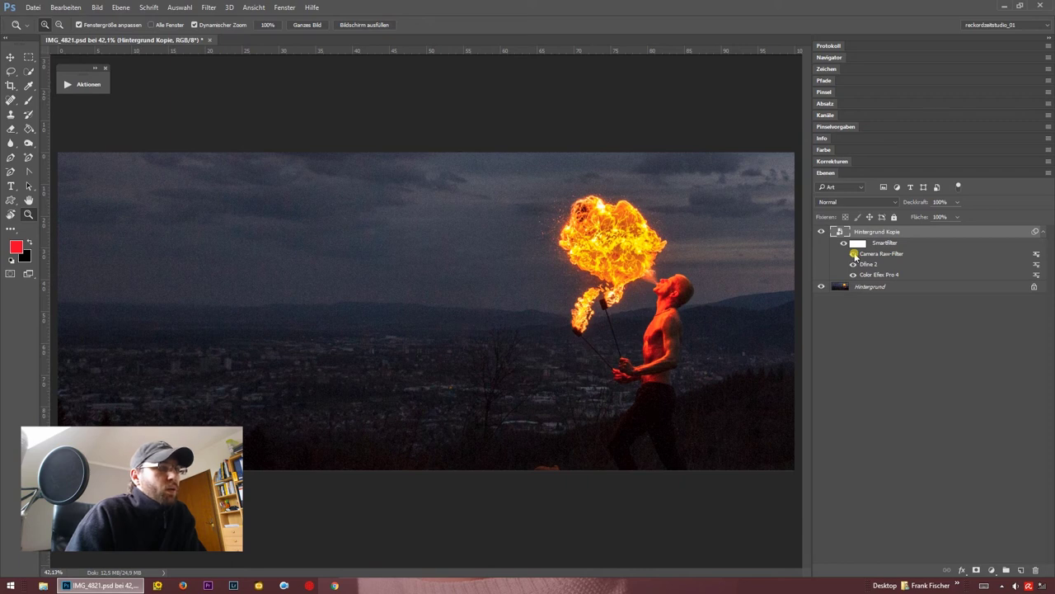
# Re-enable Camera Raw and review its tone curve, sharpening amount 44 and Blues saturation +29
pyautogui.click(855, 254)
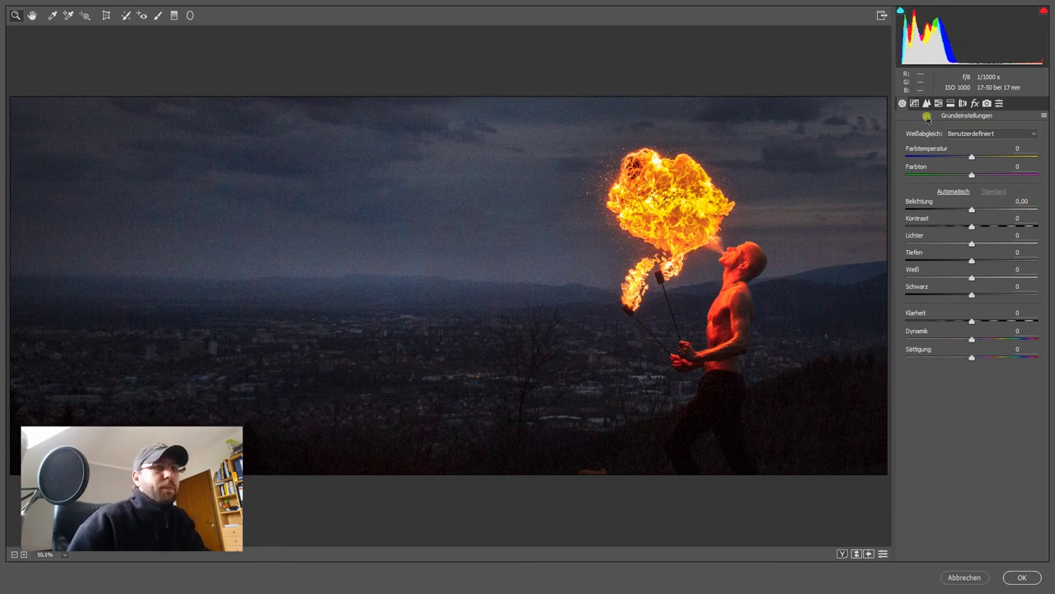
pyautogui.click(915, 103)
pyautogui.click(930, 105)
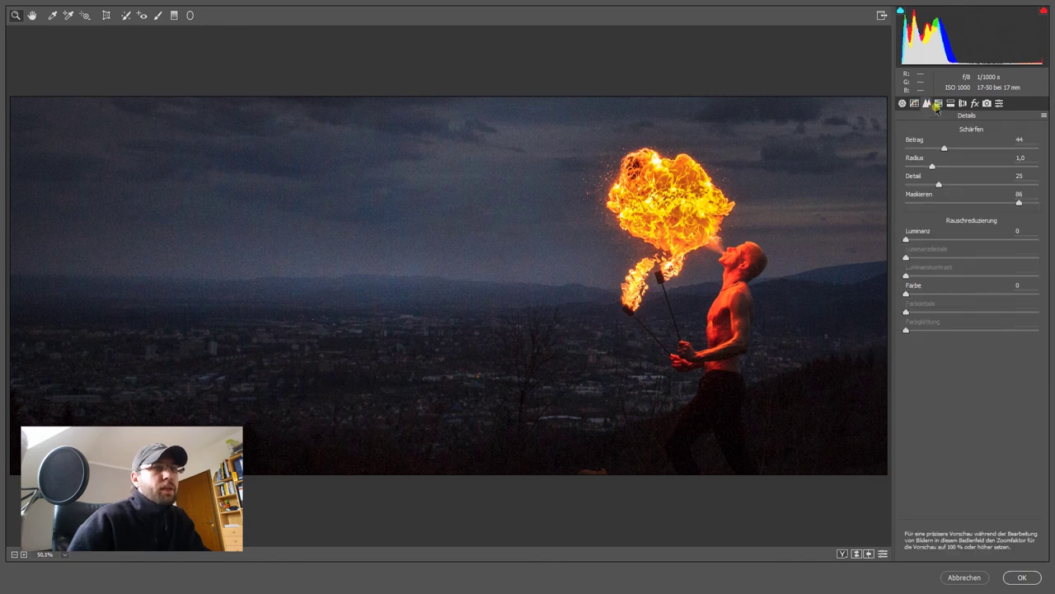
pyautogui.click(928, 104)
pyautogui.click(927, 104)
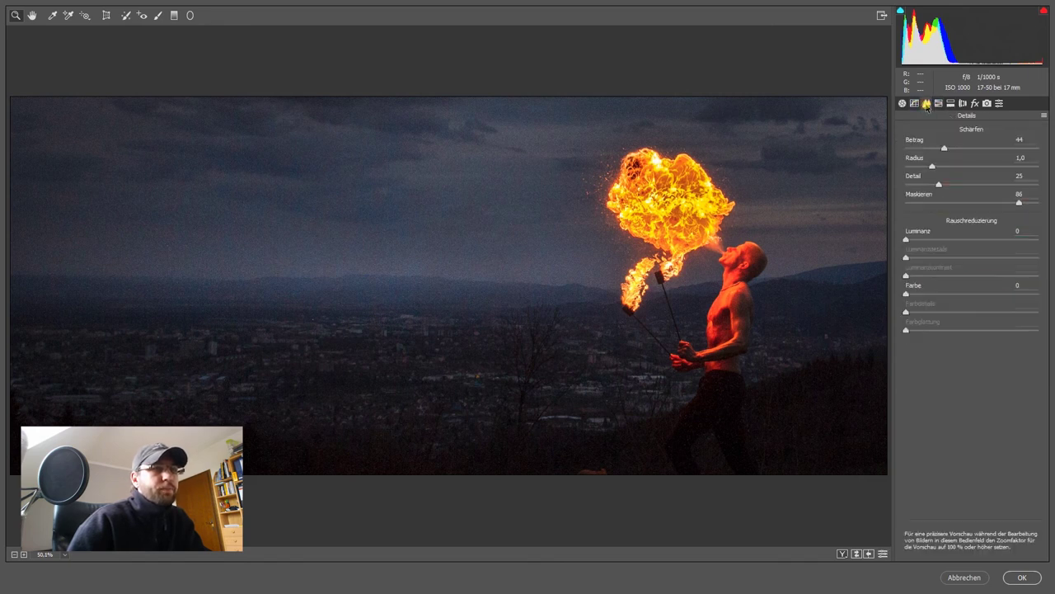
pyautogui.click(939, 104)
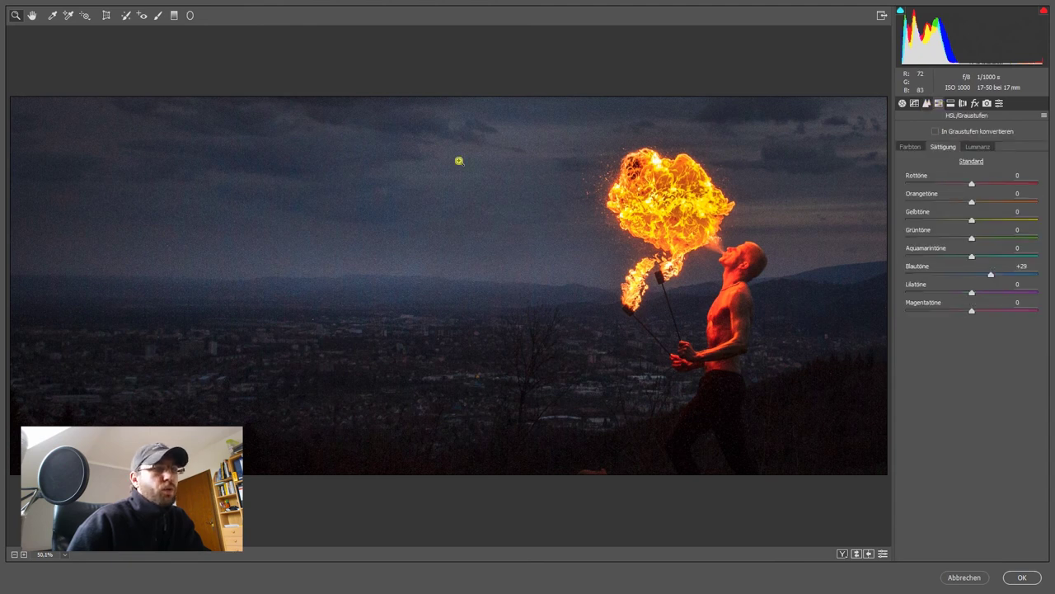
# Review per-colour hue and luminance (Aquas +34, Blues +100), then the −23 vignette effect
pyautogui.click(913, 147)
pyautogui.click(981, 148)
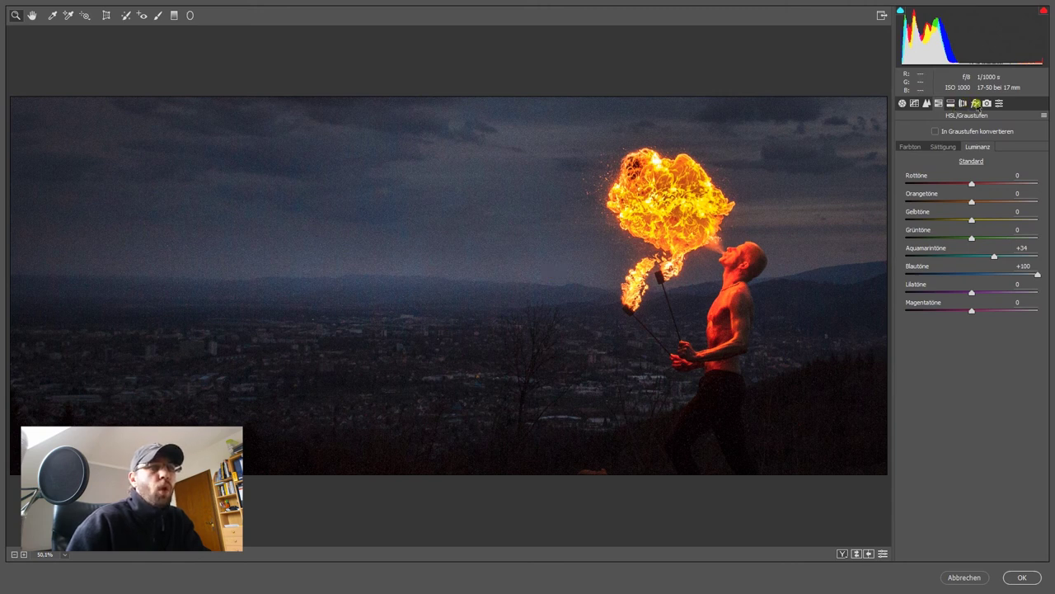
pyautogui.click(976, 104)
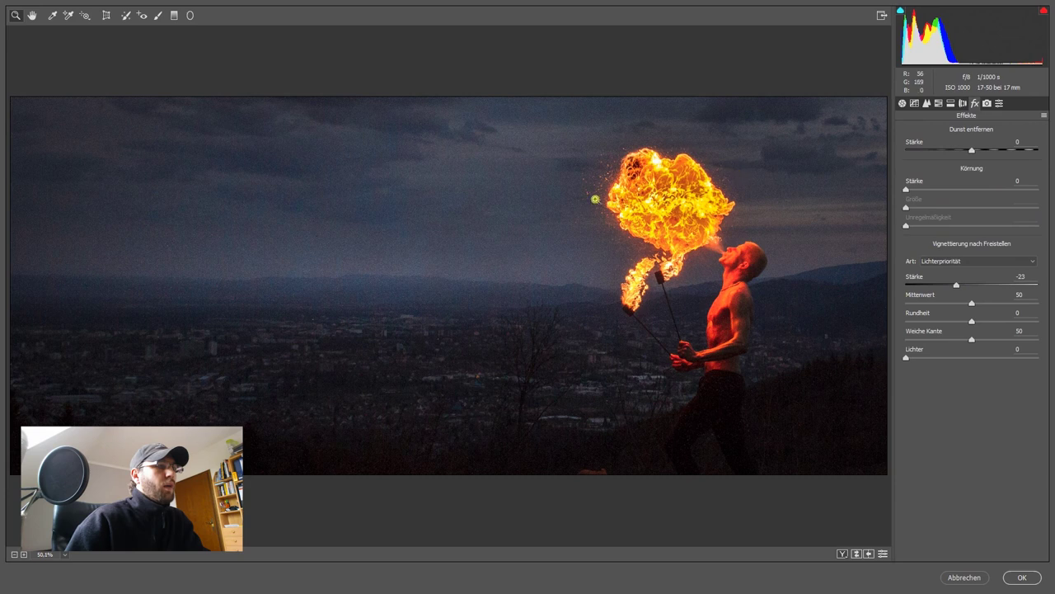
# Select the existing horizon radial filter, set its exposure to +0,65, and confirm Camera Raw
pyautogui.click(188, 15)
pyautogui.click(397, 279)
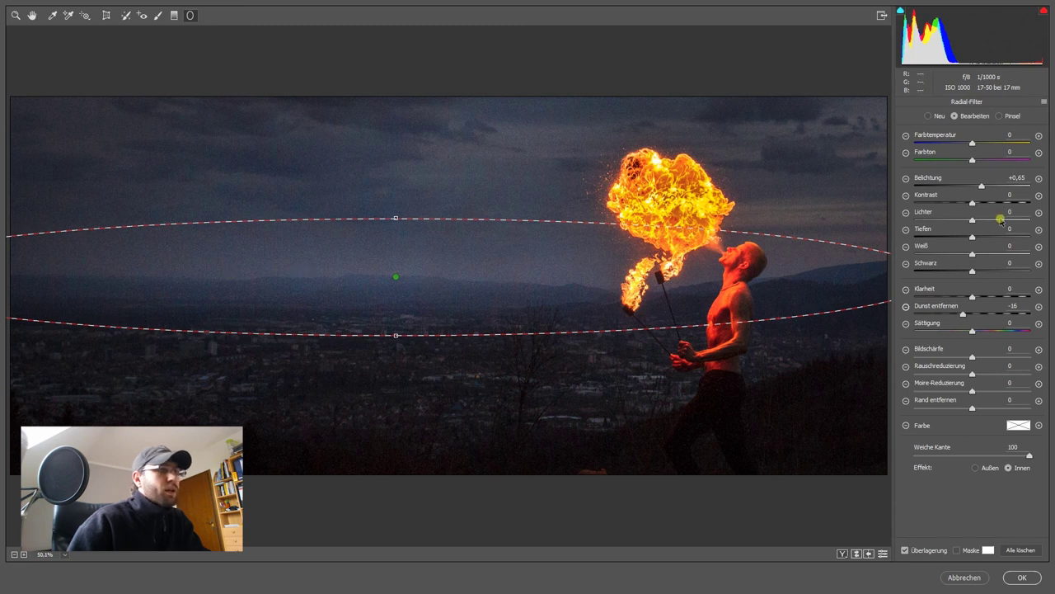
pyautogui.moveTo(1020, 178); pyautogui.dragTo(1027, 178)
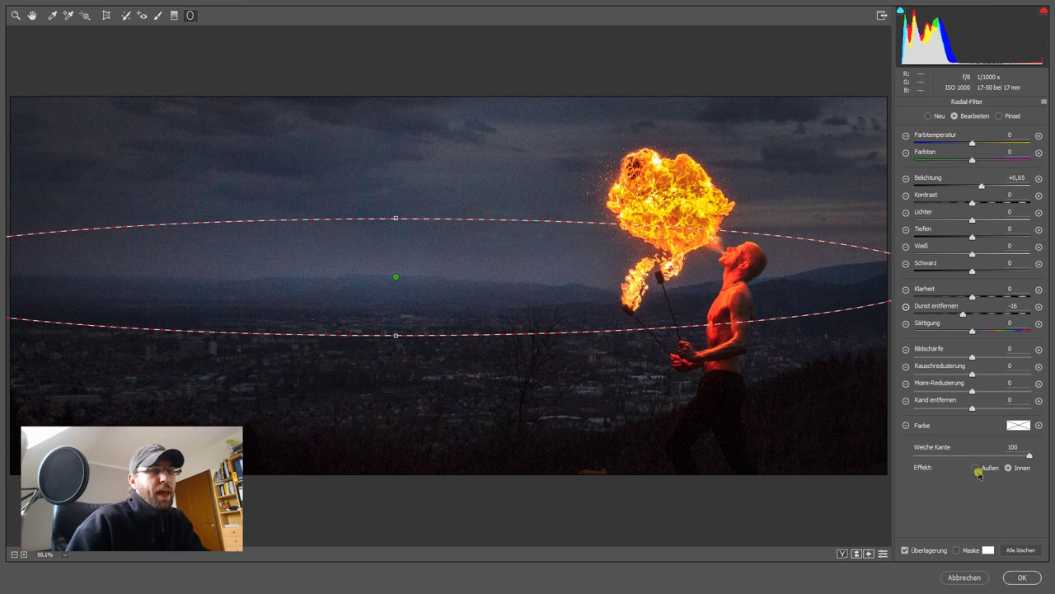
pyautogui.click(1023, 578)
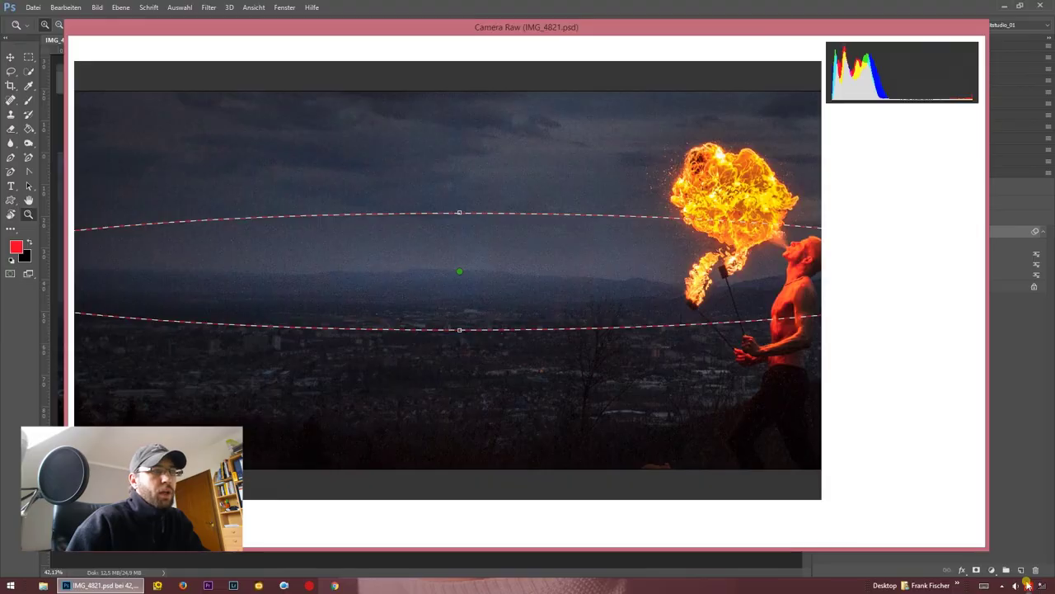